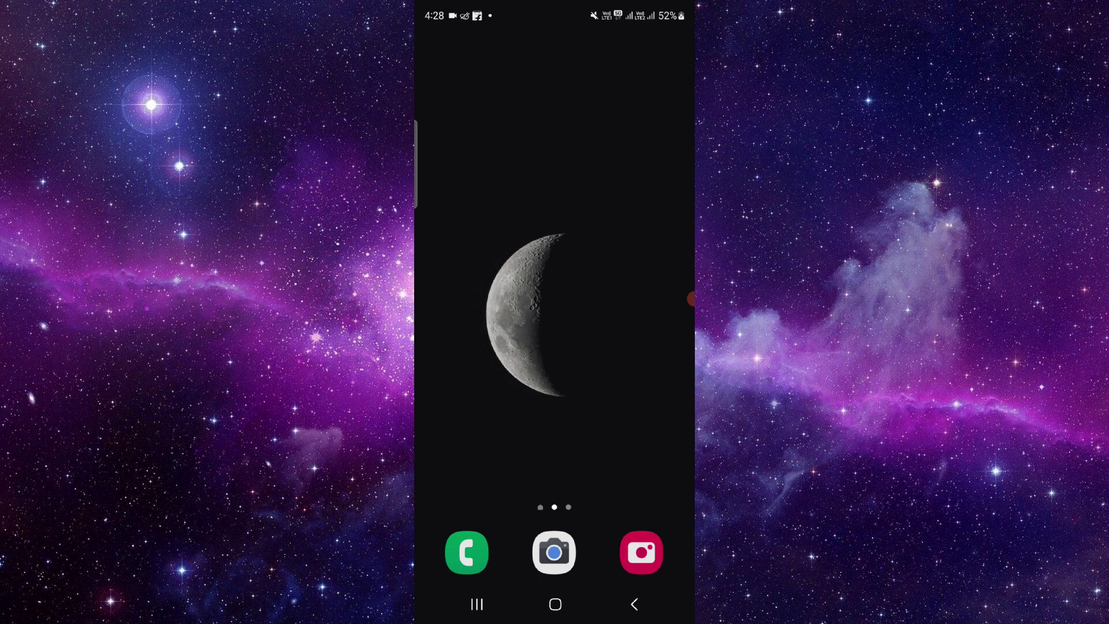
Step: Open the app drawer and swipe to the apps page holding Discord
{"action": "left_click_drag", "start_coordinate": [555, 434], "coordinate": [555, 217]}
{"action": "left_click_drag", "start_coordinate": [650, 303], "coordinate": [451, 304]}
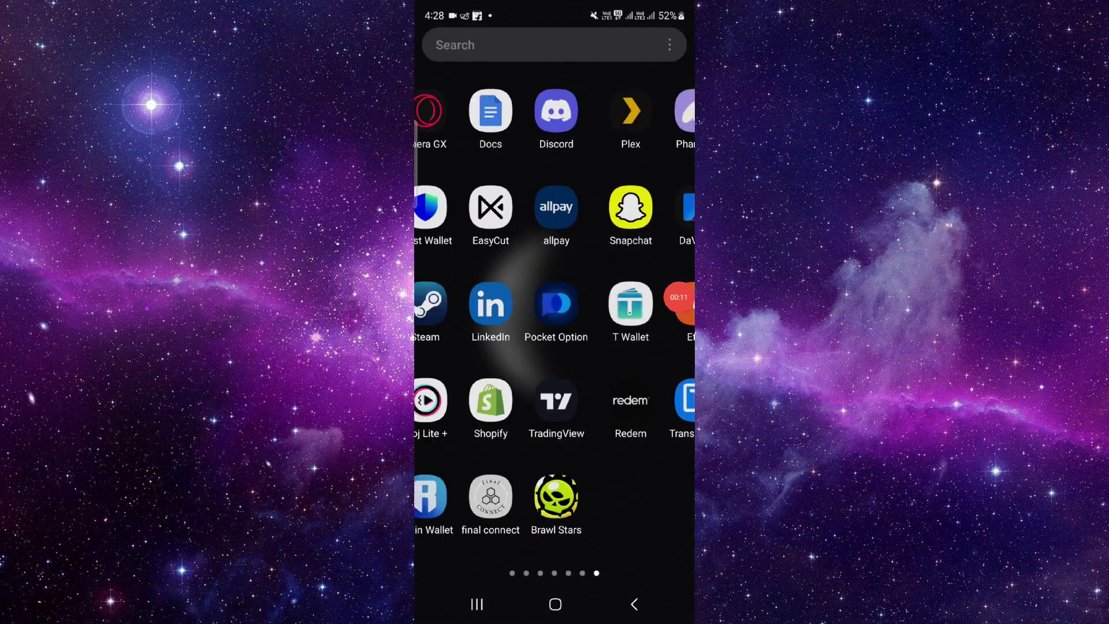
Step: Launch Discord, reach Settings > Account from the You tab, and briefly view Email
{"action": "left_click", "coordinate": [650, 112]}
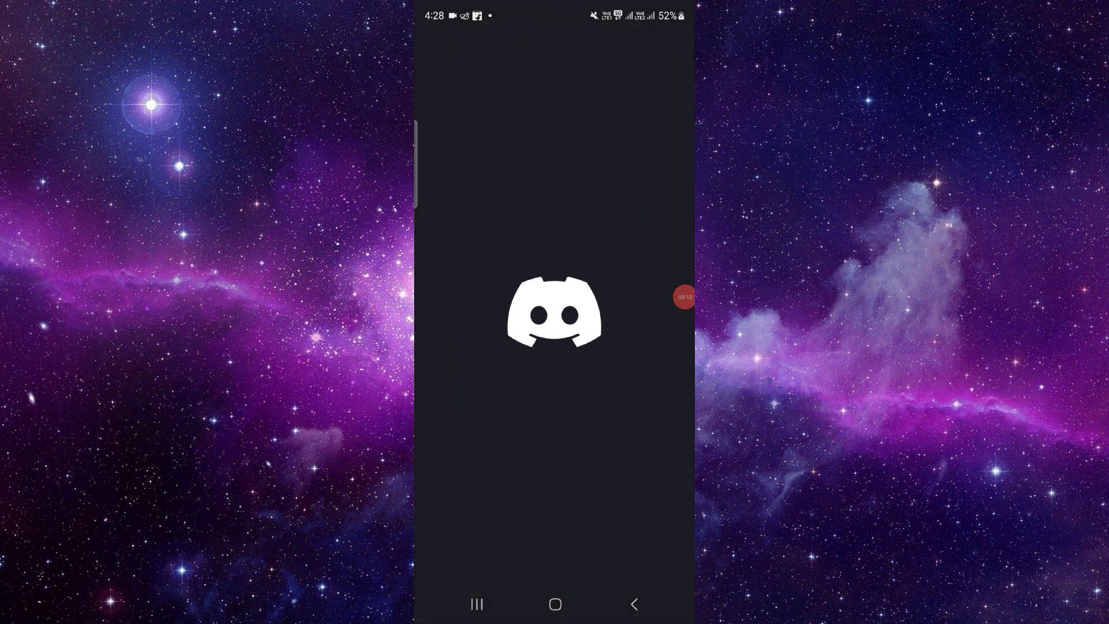
{"action": "left_click", "coordinate": [426, 45]}
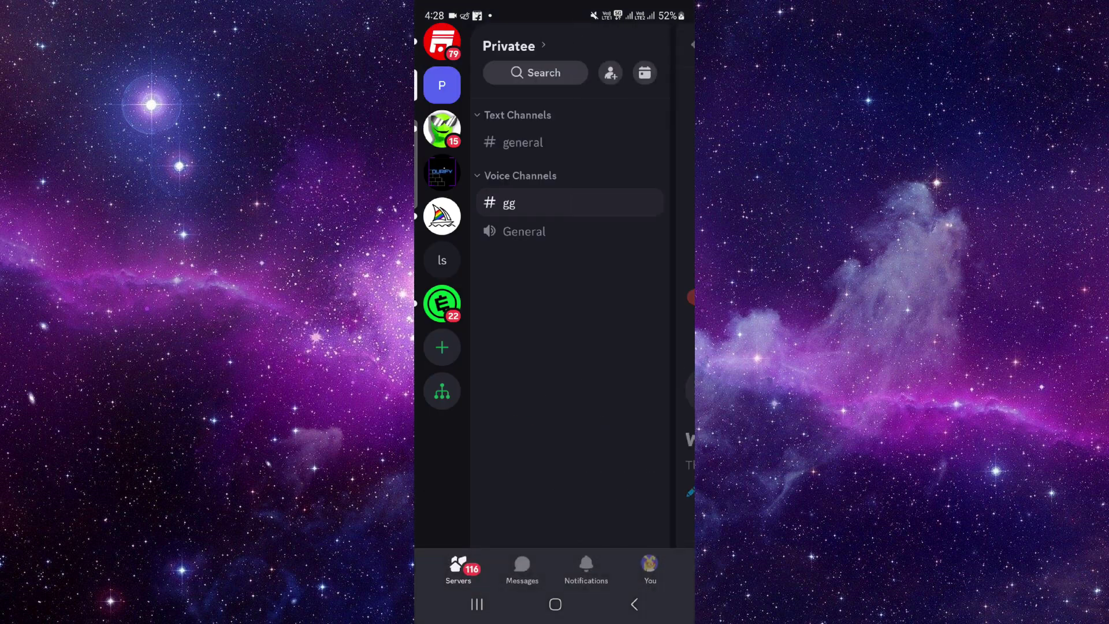
{"action": "left_click", "coordinate": [650, 569]}
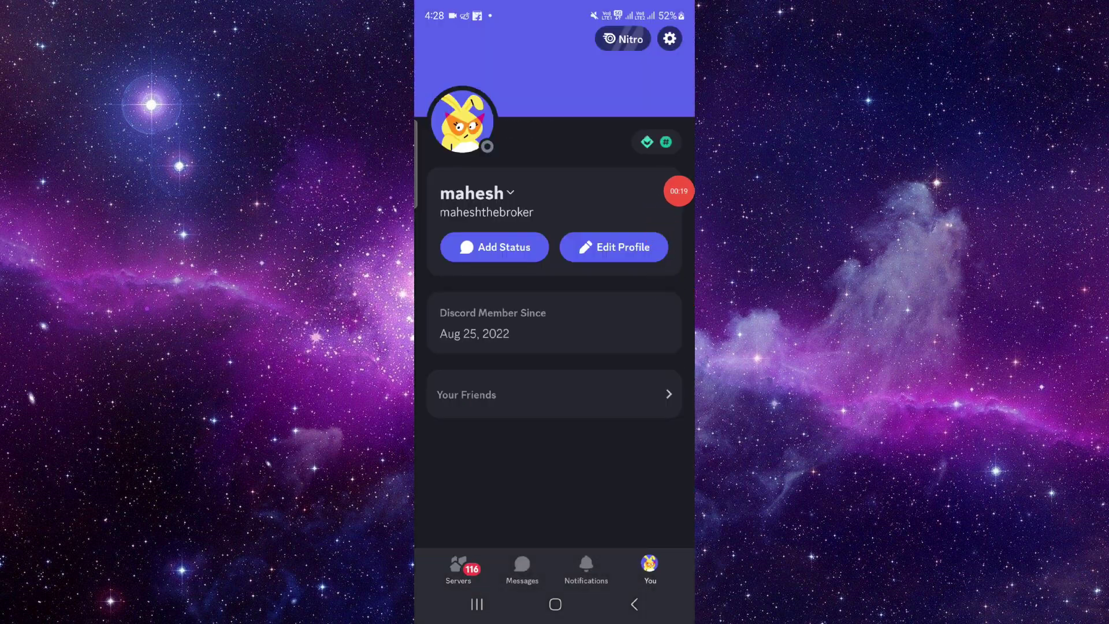
{"action": "left_click", "coordinate": [670, 39]}
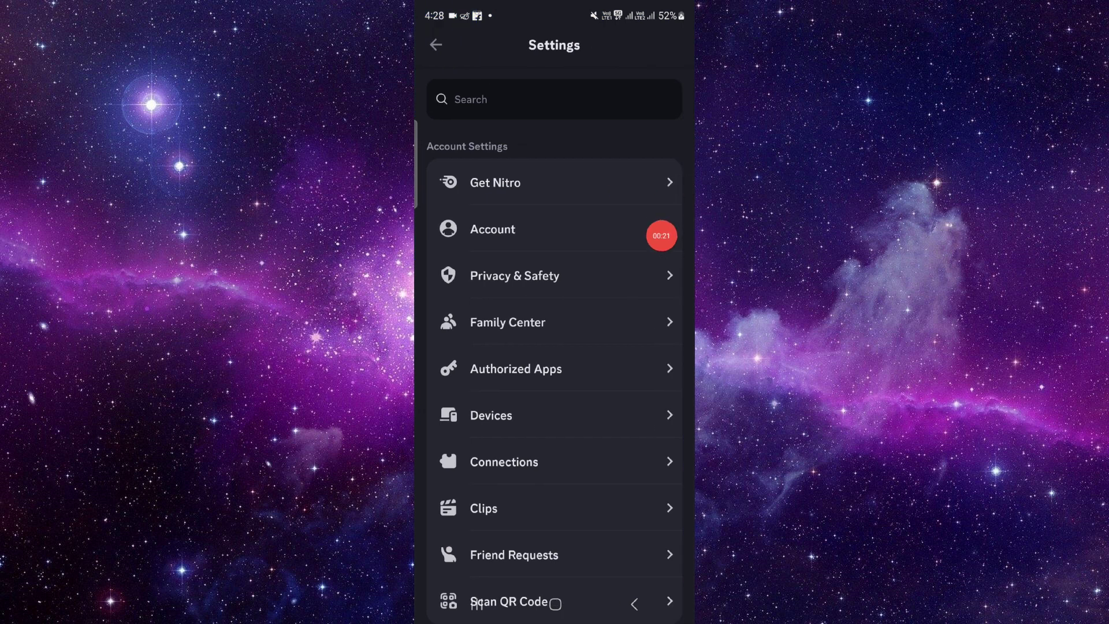
{"action": "left_click", "coordinate": [555, 229]}
{"action": "scroll", "coordinate": [555, 346], "scroll_direction": "down", "scroll_amount": 5}
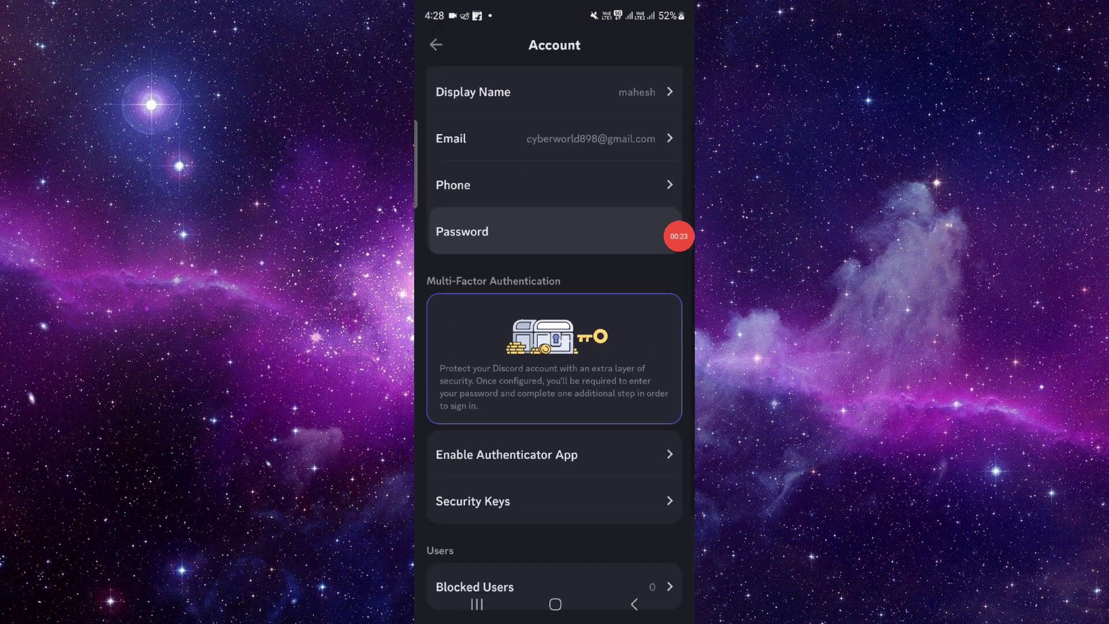
{"action": "scroll", "coordinate": [555, 347], "scroll_direction": "up", "scroll_amount": 5}
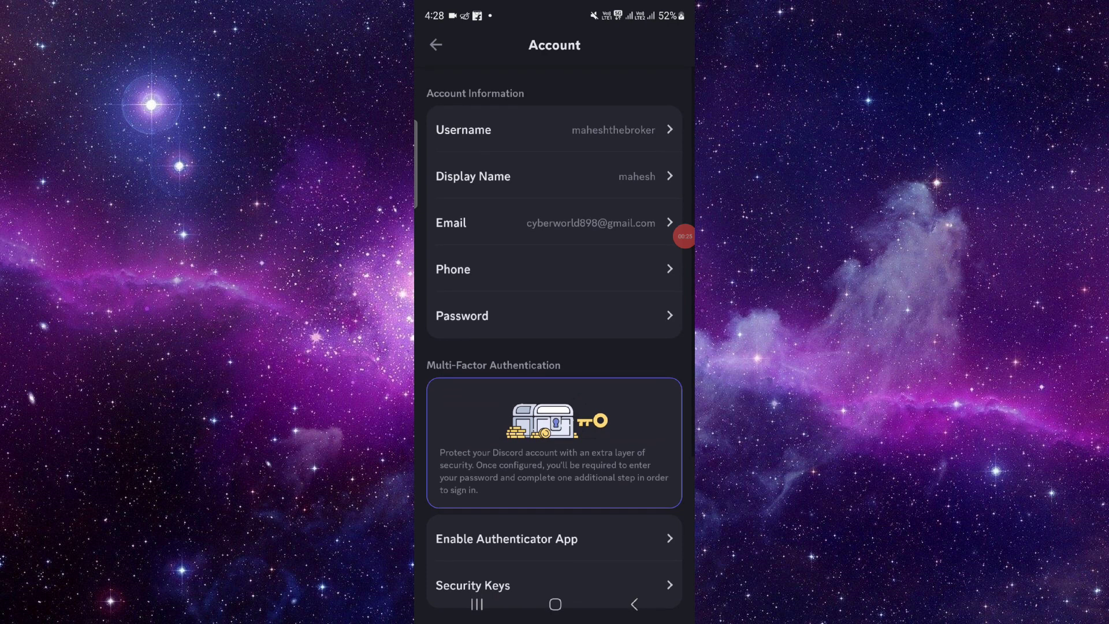
{"action": "left_click", "coordinate": [589, 229]}
{"action": "left_click", "coordinate": [633, 604]}
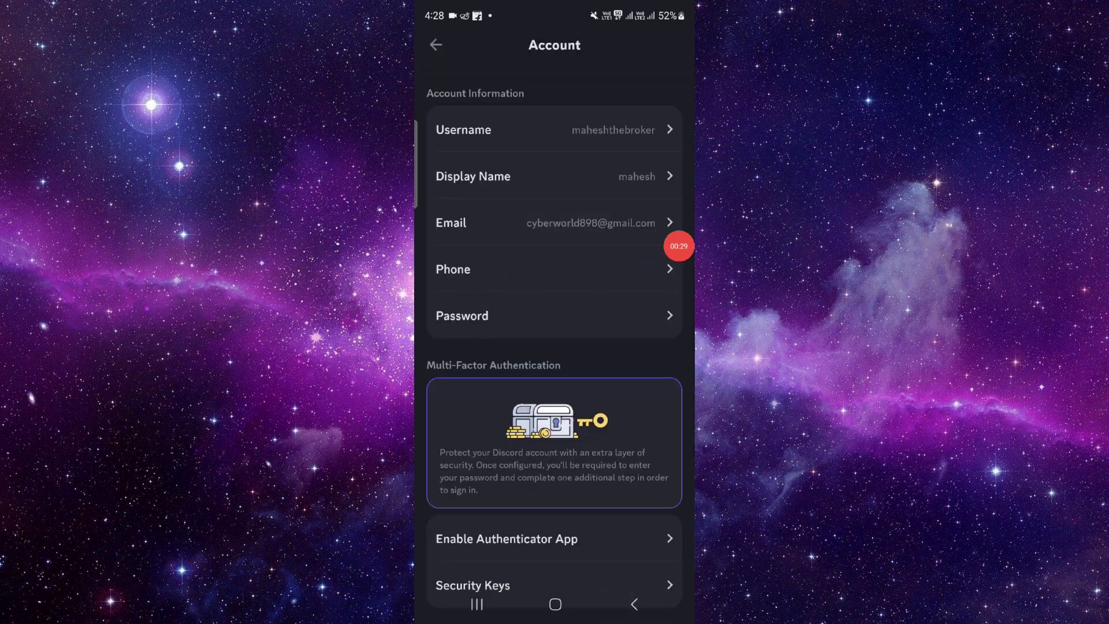
Step: Open Update your password, focus Current then New Password, and return home
{"action": "left_click", "coordinate": [545, 315]}
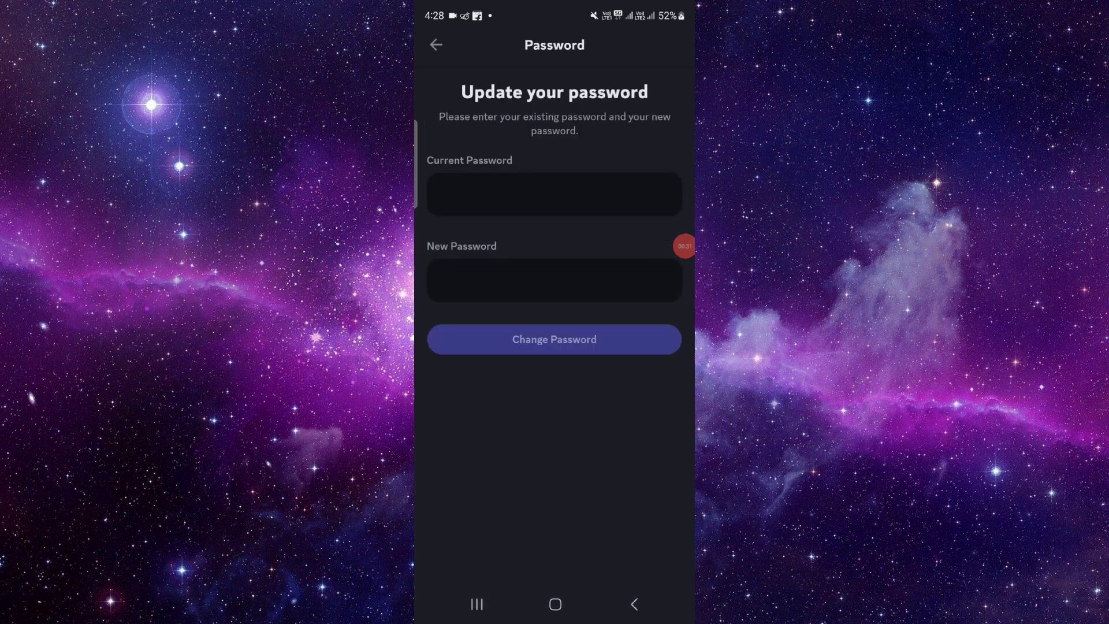
{"action": "left_click", "coordinate": [553, 193]}
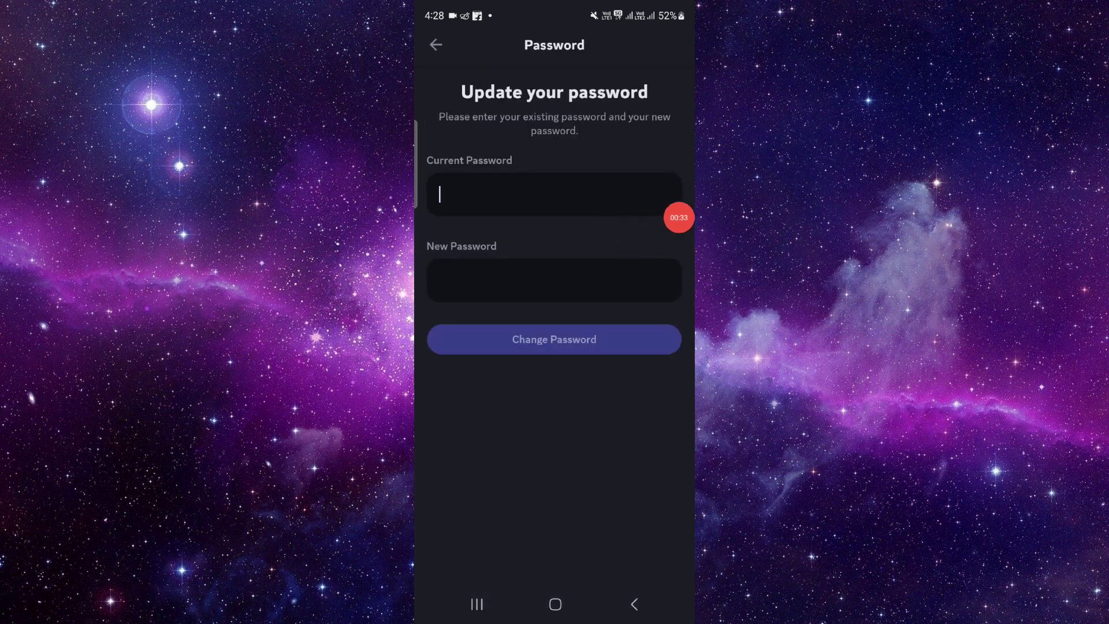
{"action": "left_click", "coordinate": [554, 281]}
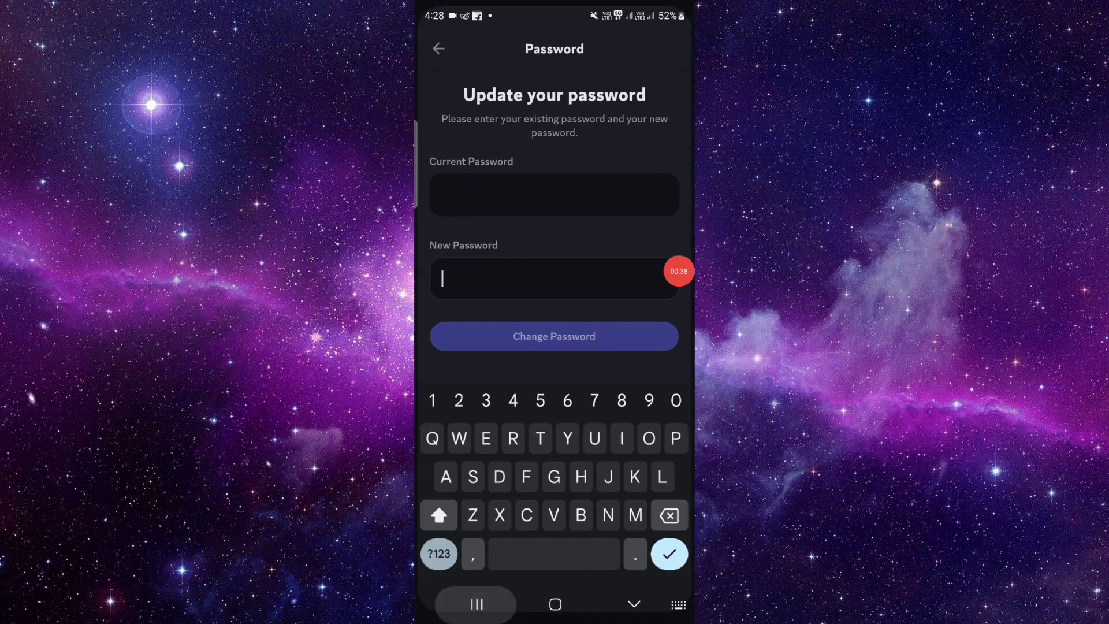
{"action": "left_click", "coordinate": [477, 604]}
{"action": "left_click", "coordinate": [554, 604]}
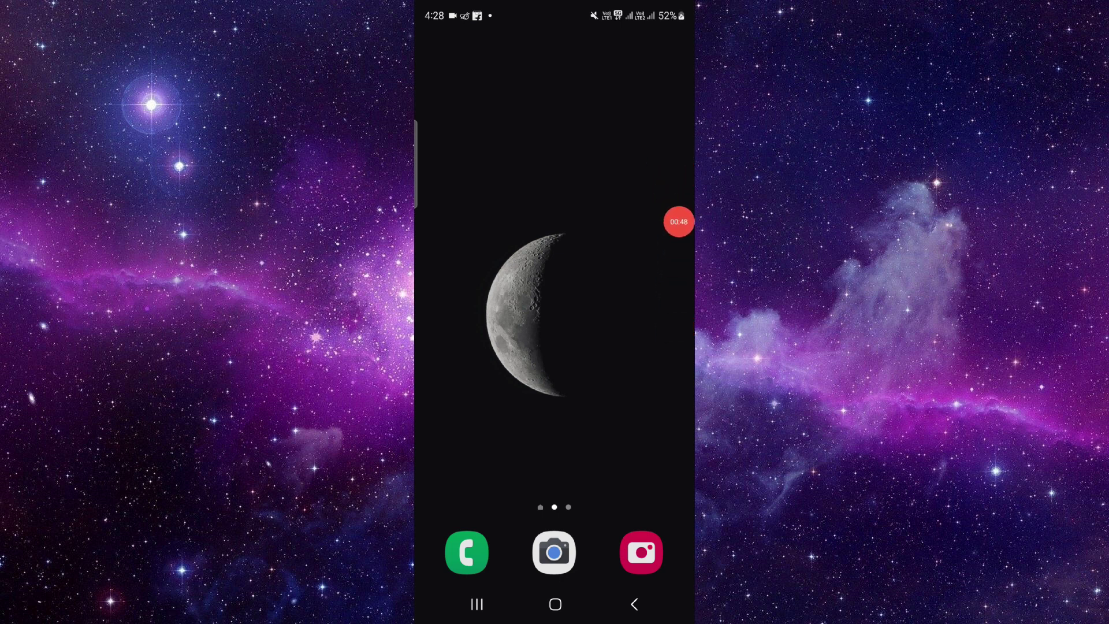
{"action": "left_click_drag", "start_coordinate": [554, 17], "coordinate": [555, 260]}
{"action": "left_click_drag", "start_coordinate": [554, 347], "coordinate": [554, 52]}
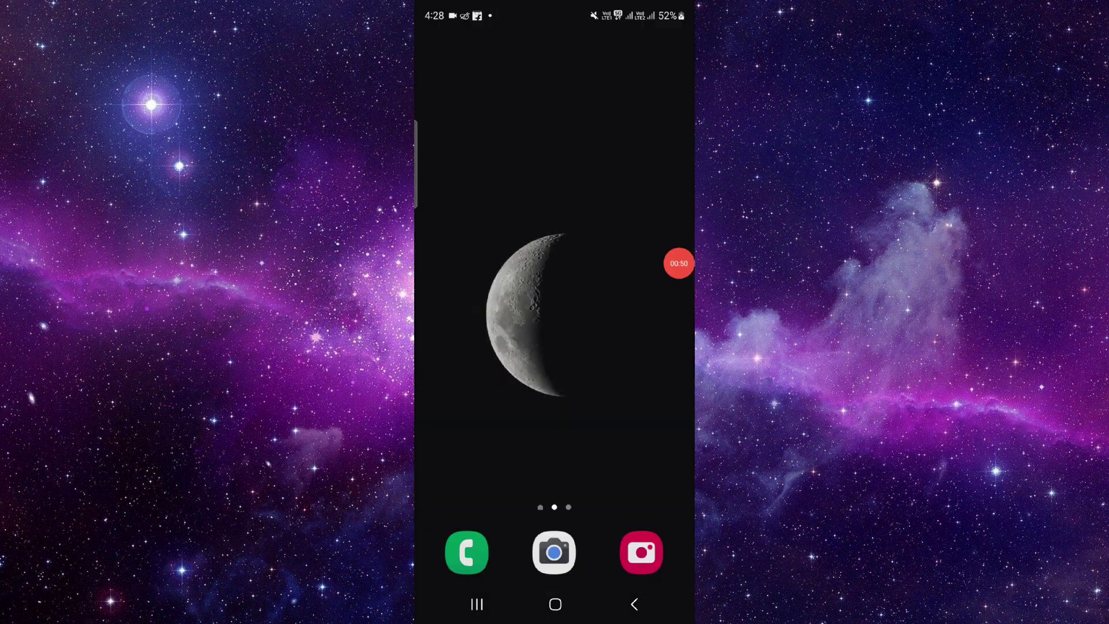